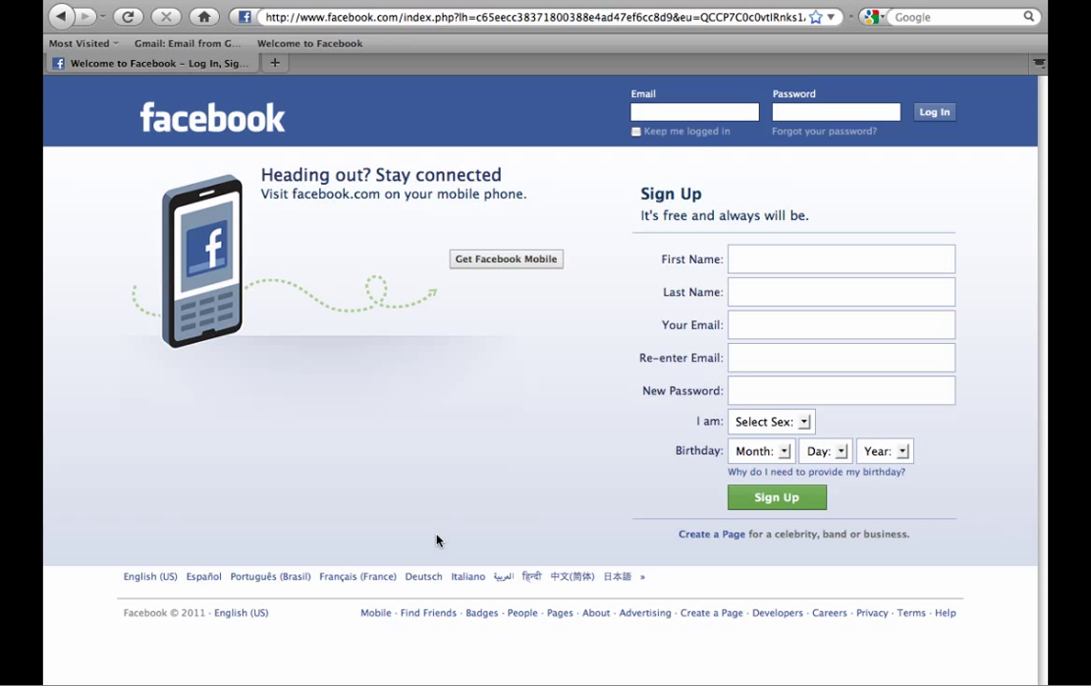
Log in with the autocompleted account e-mail and the account password
{"action": "type", "text": "analis"}
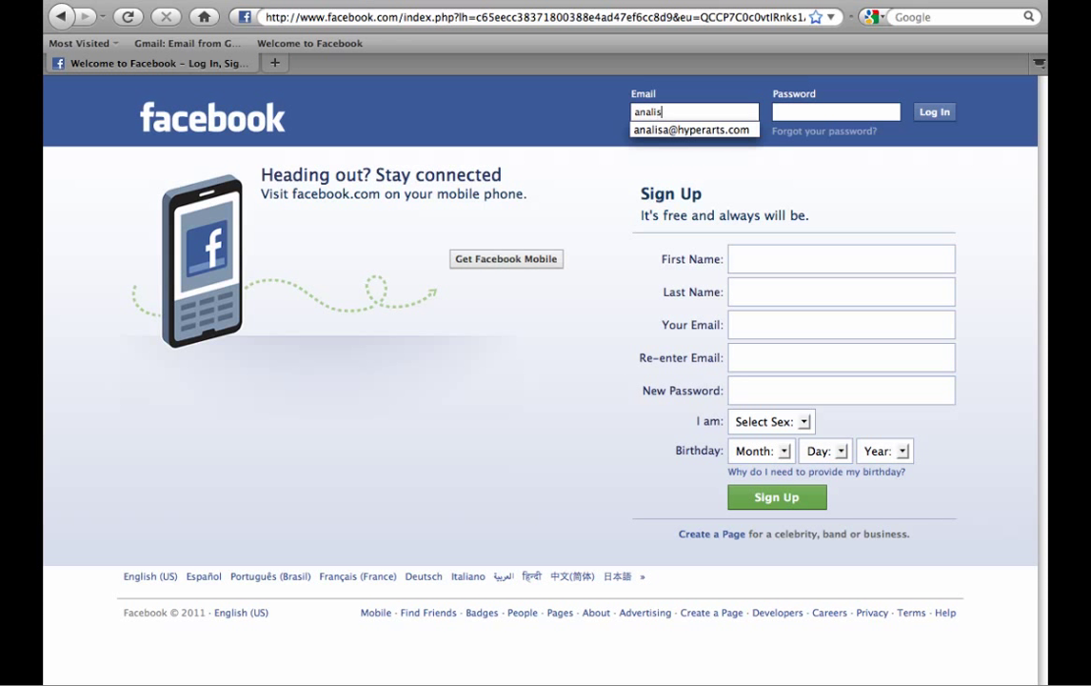
{"action": "key", "text": "Down"}
{"action": "key", "text": "Tab"}
{"action": "type", "text": "*******"}
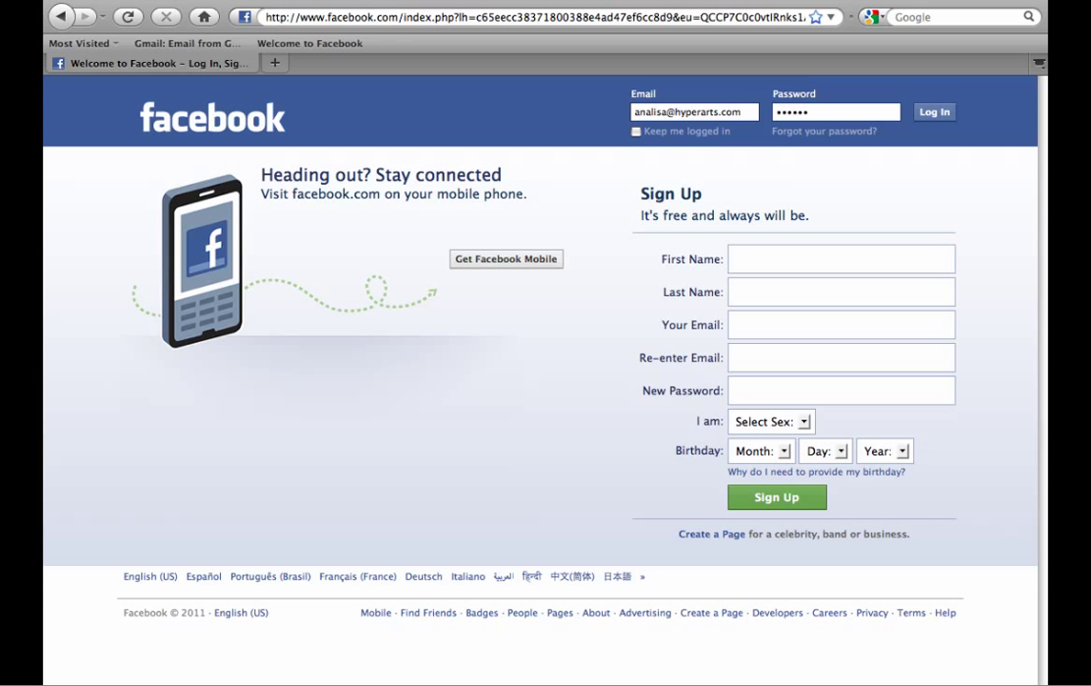
{"action": "key", "text": "Return"}
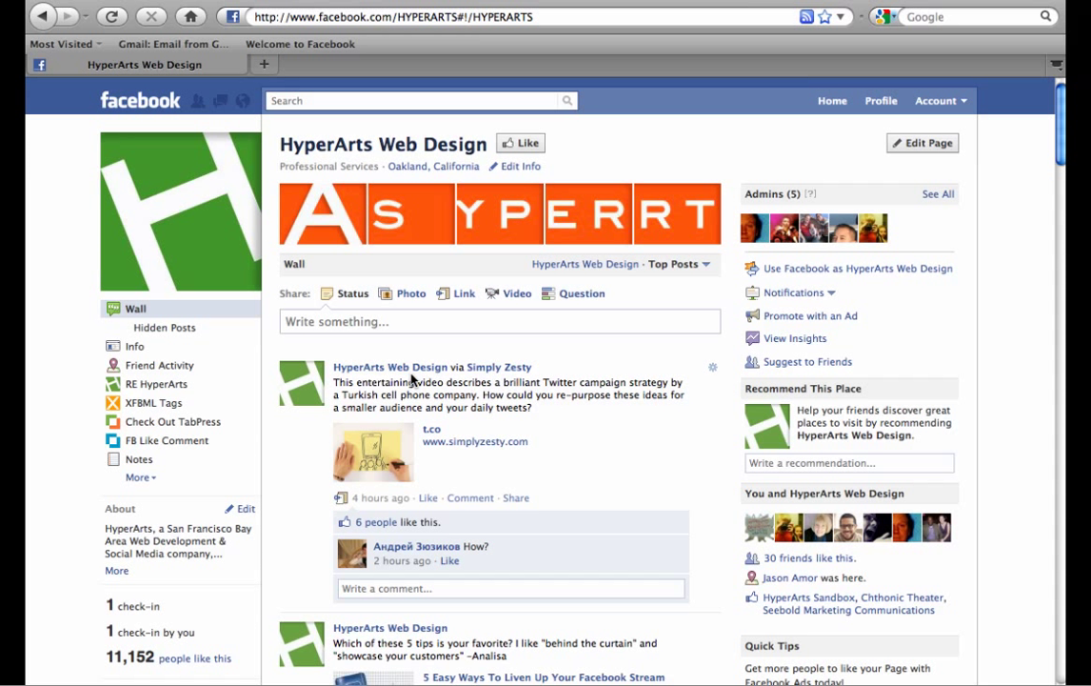
{"action": "left_click", "coordinate": [439, 325]}
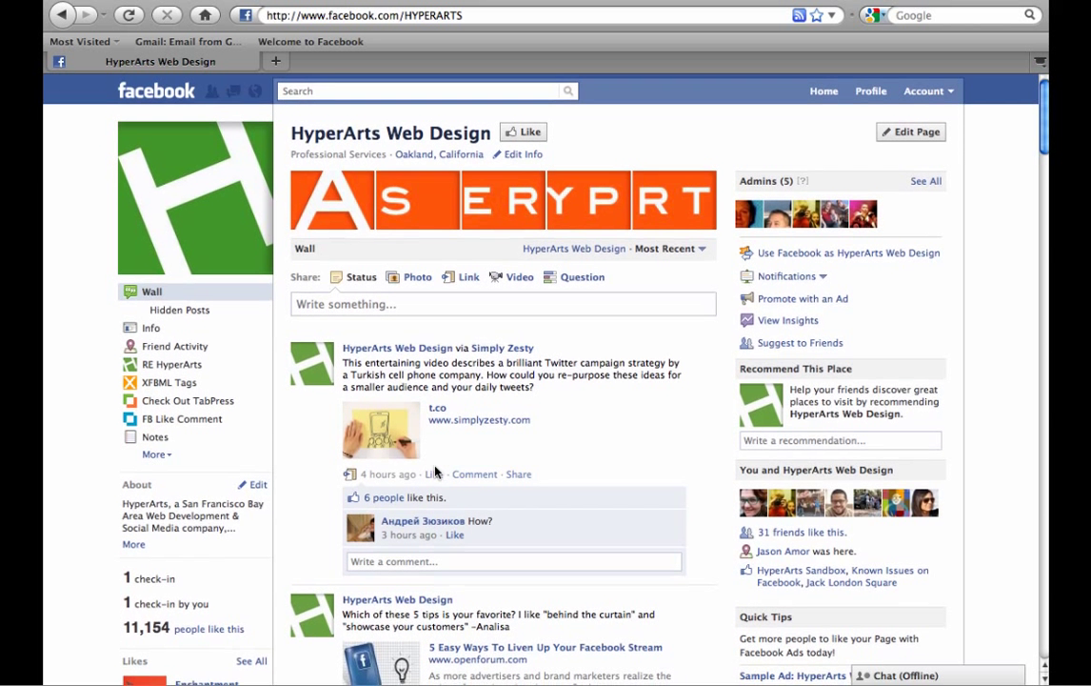
{"action": "scroll", "coordinate": [429, 466], "scroll_direction": "down", "scroll_amount": 5}
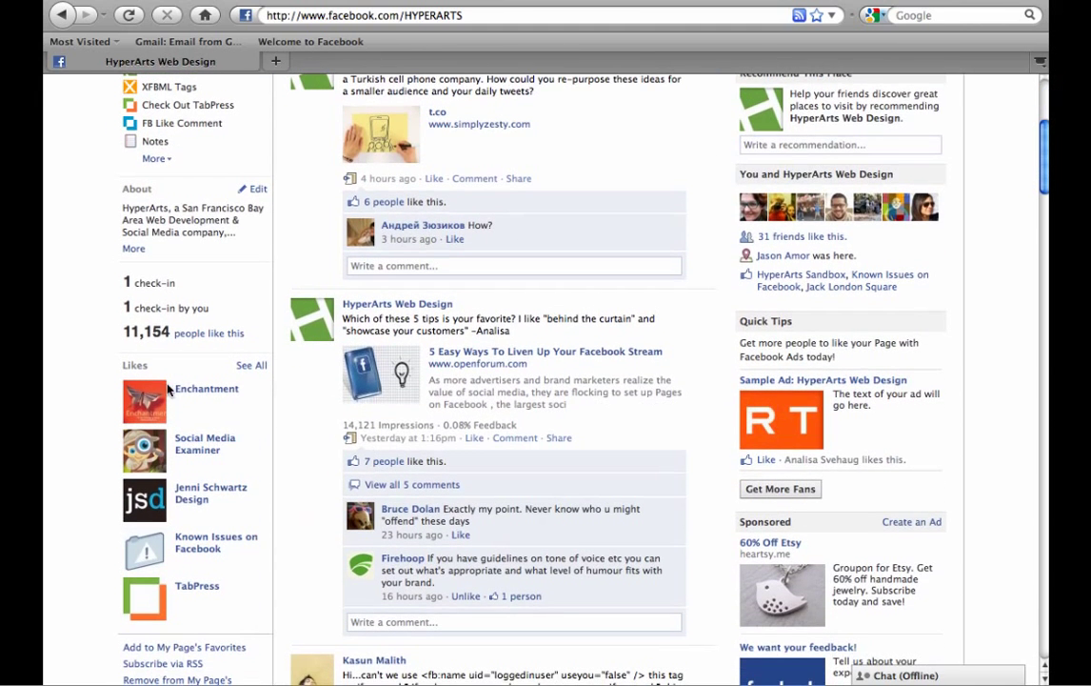
{"action": "scroll", "coordinate": [109, 582], "scroll_direction": "down", "scroll_amount": 1}
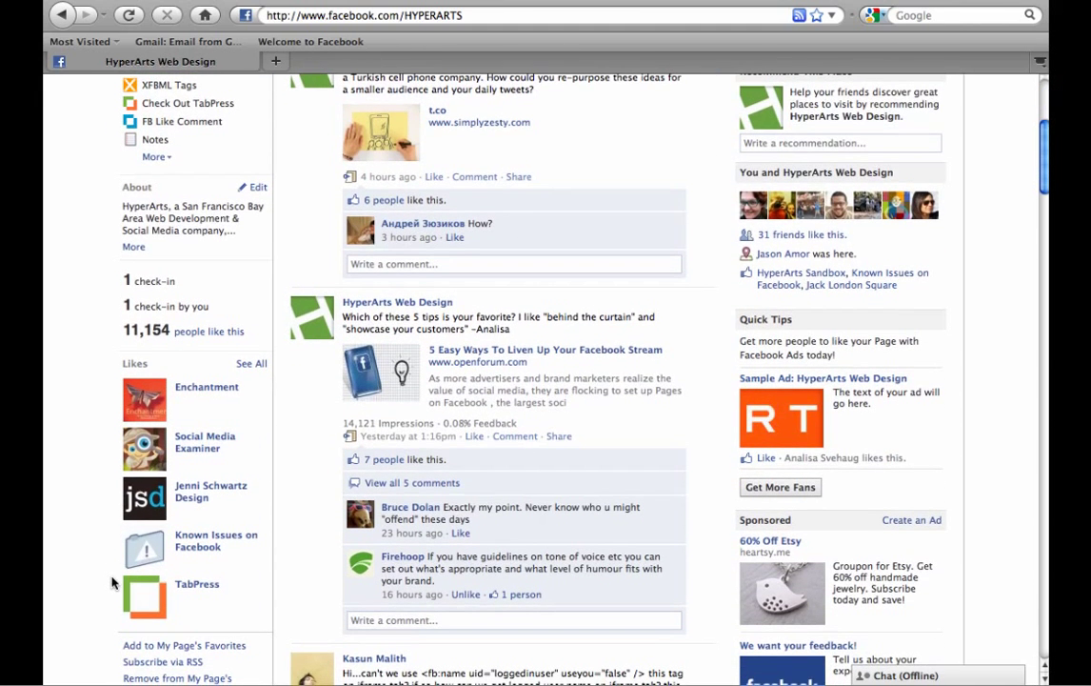
{"action": "scroll", "coordinate": [114, 593], "scroll_direction": "down", "scroll_amount": 1}
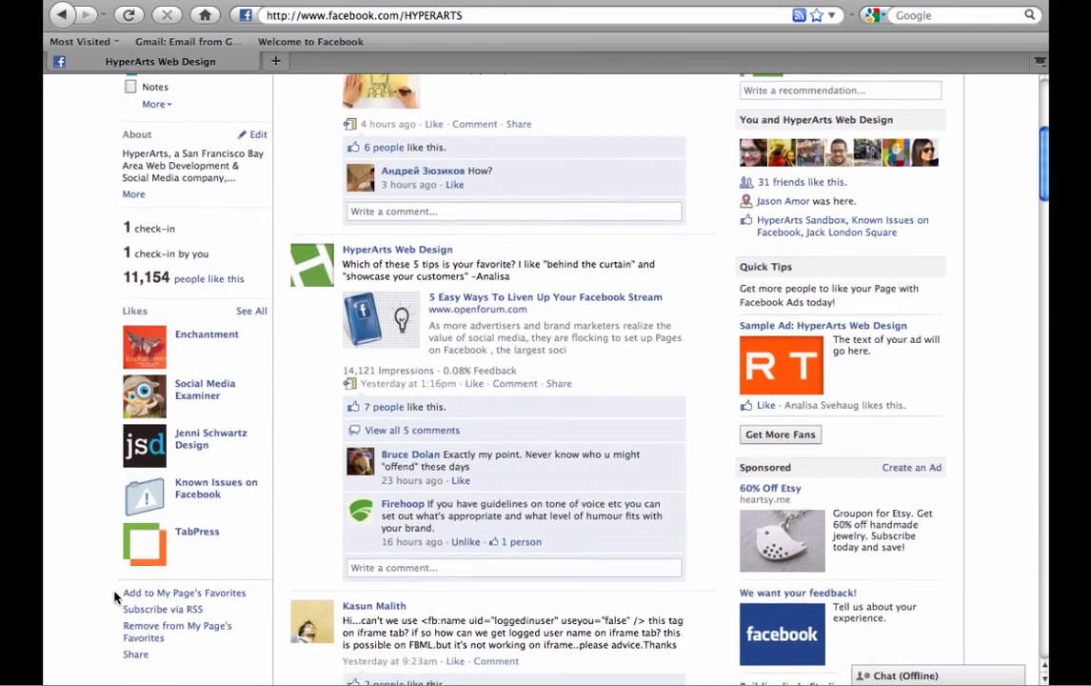
{"action": "scroll", "coordinate": [425, 237], "scroll_direction": "up", "scroll_amount": 10}
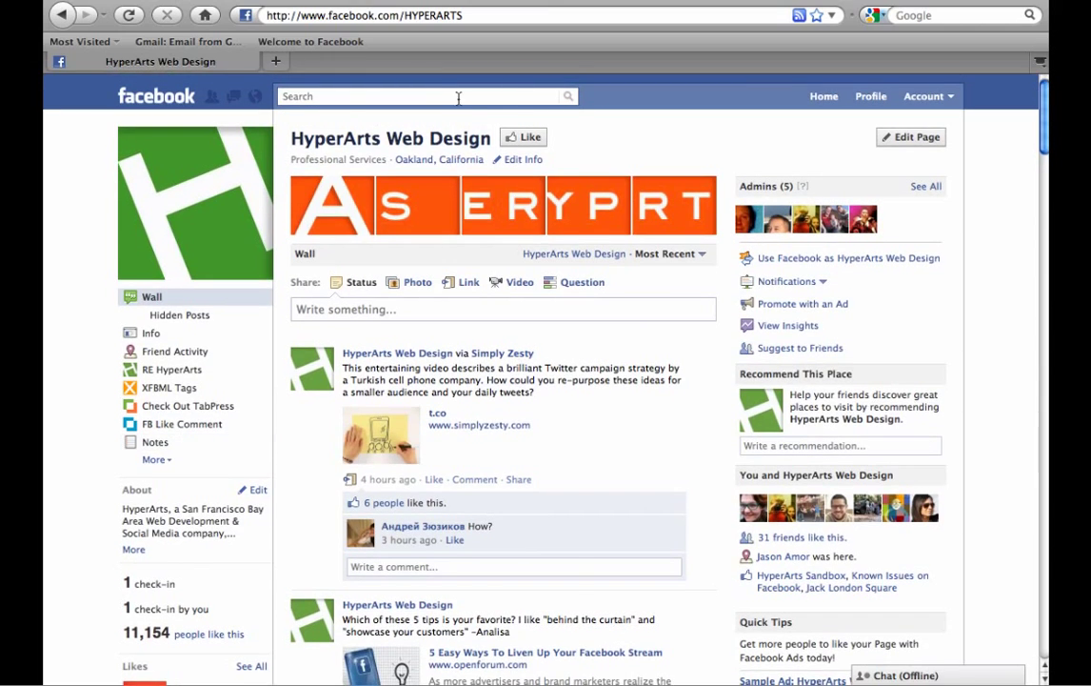
Search for 'pop', open the Popchips company page and scroll down to its page links
{"action": "left_click", "coordinate": [419, 97]}
{"action": "type", "text": "pop"}
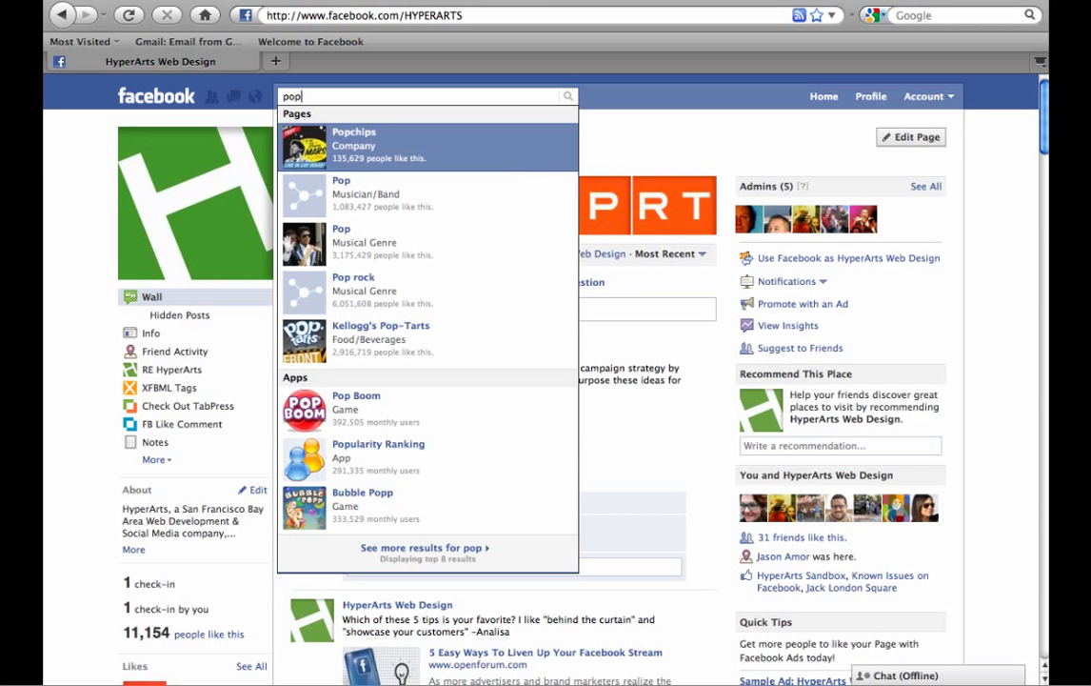
{"action": "key", "text": "Return"}
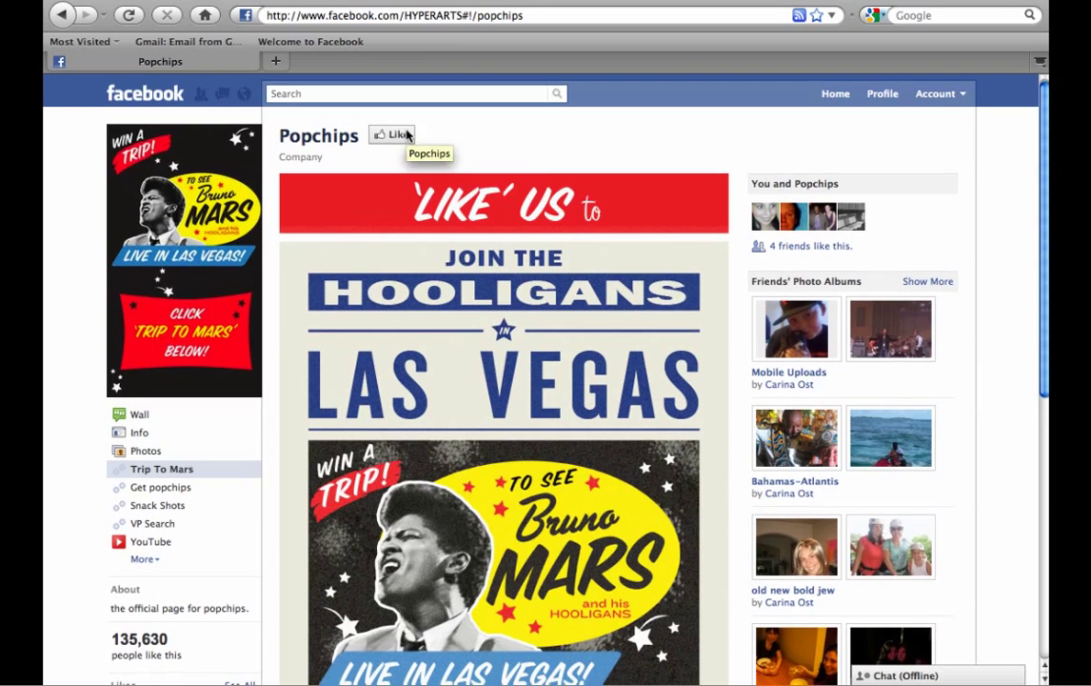
{"action": "scroll", "coordinate": [463, 134], "scroll_direction": "down", "scroll_amount": 6}
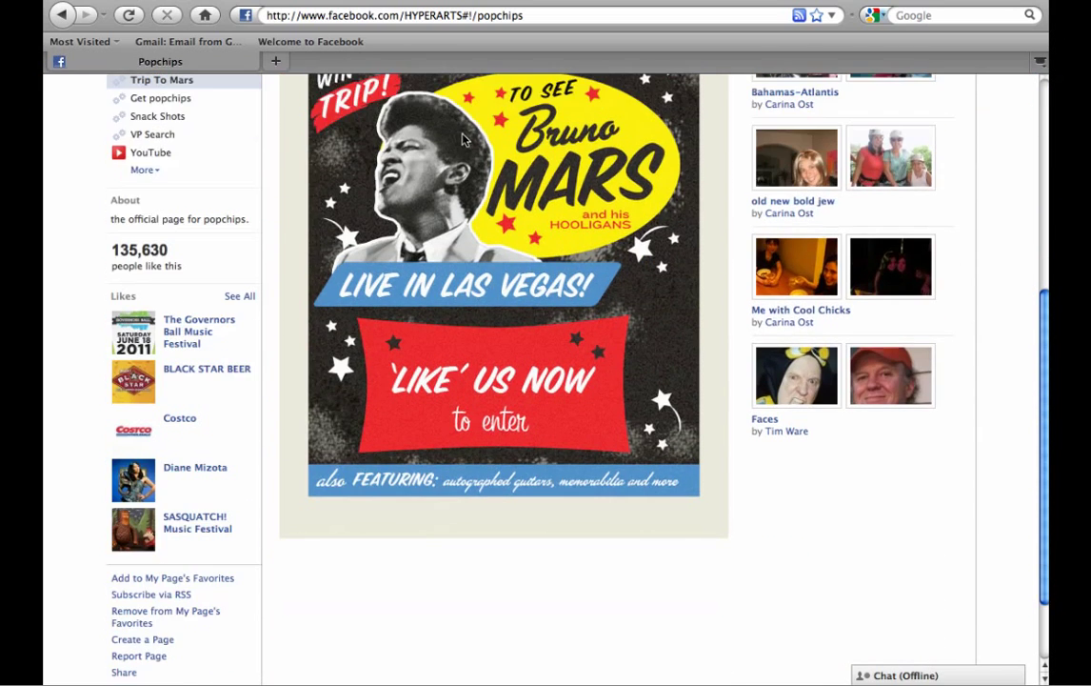
{"action": "scroll", "coordinate": [439, 150], "scroll_direction": "down", "scroll_amount": 2}
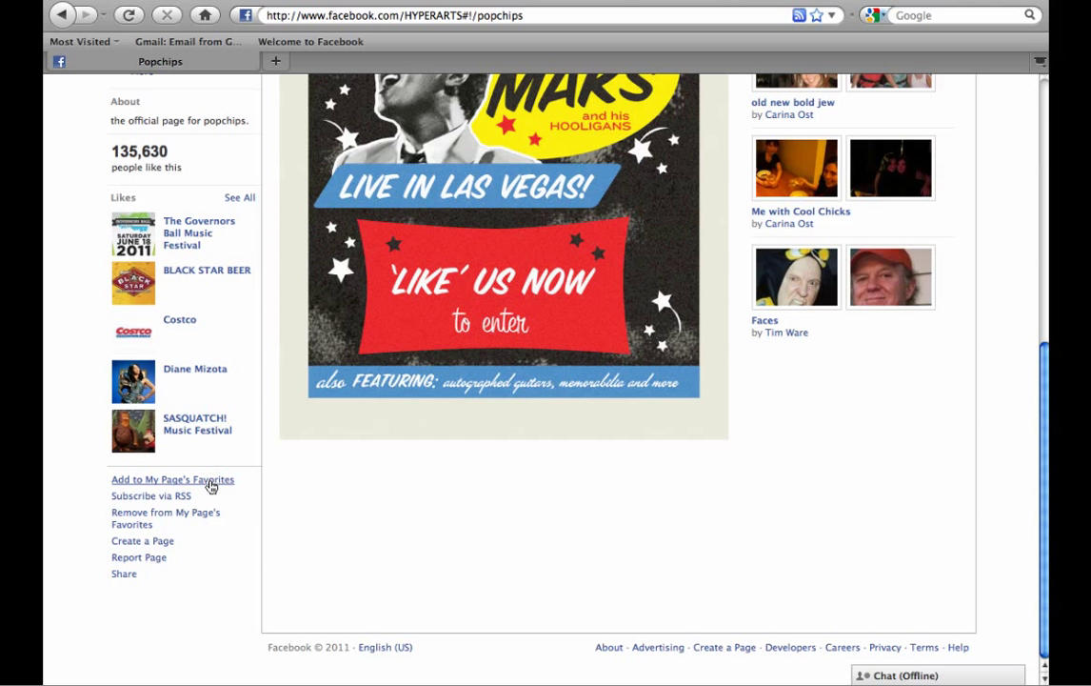
Save Popchips to HyperArts Web Design via Add to My Page's Favorites, and dismiss the confirmation
{"action": "left_click", "coordinate": [147, 486]}
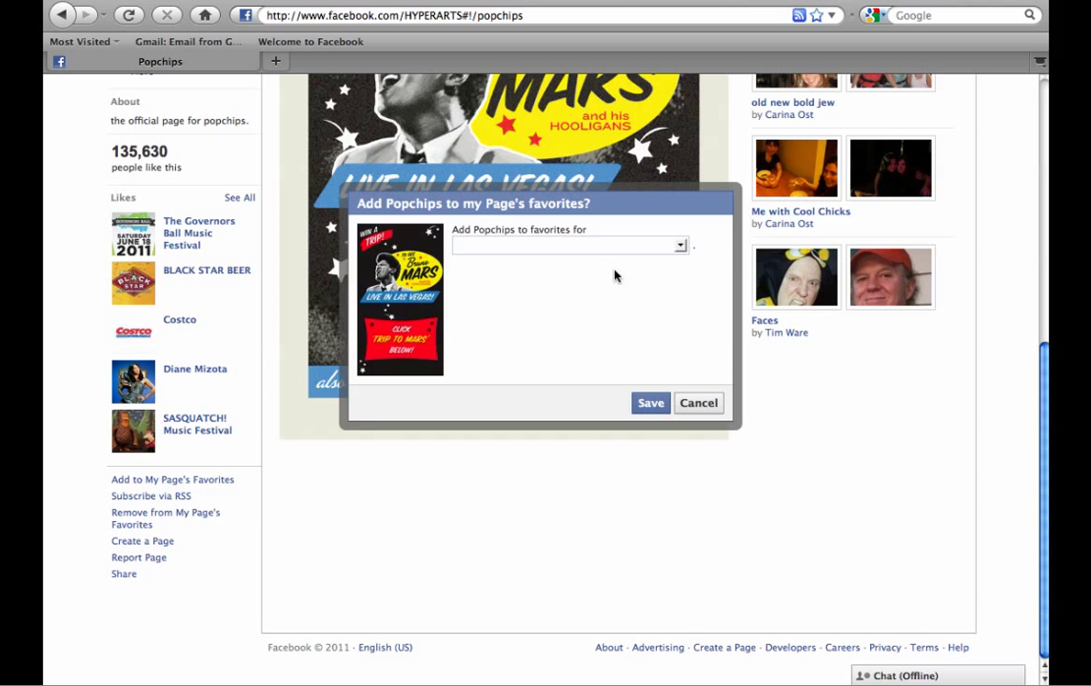
{"action": "left_click", "coordinate": [681, 247]}
{"action": "scroll", "coordinate": [643, 312], "scroll_direction": "down", "scroll_amount": 10}
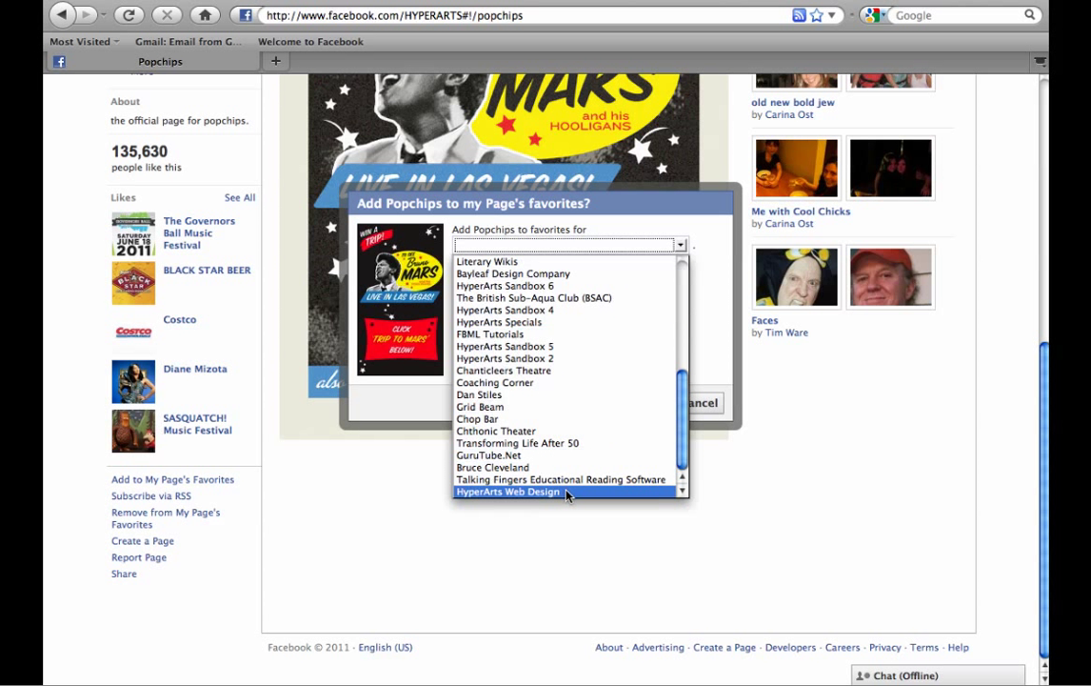
{"action": "left_click", "coordinate": [567, 493]}
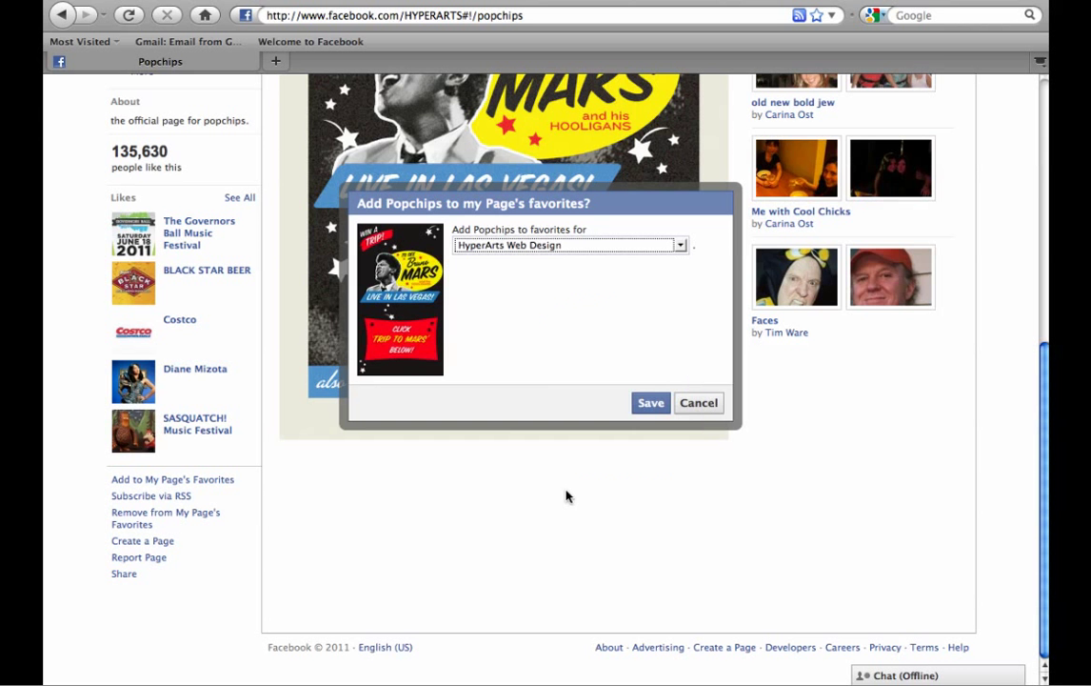
{"action": "left_click", "coordinate": [655, 409]}
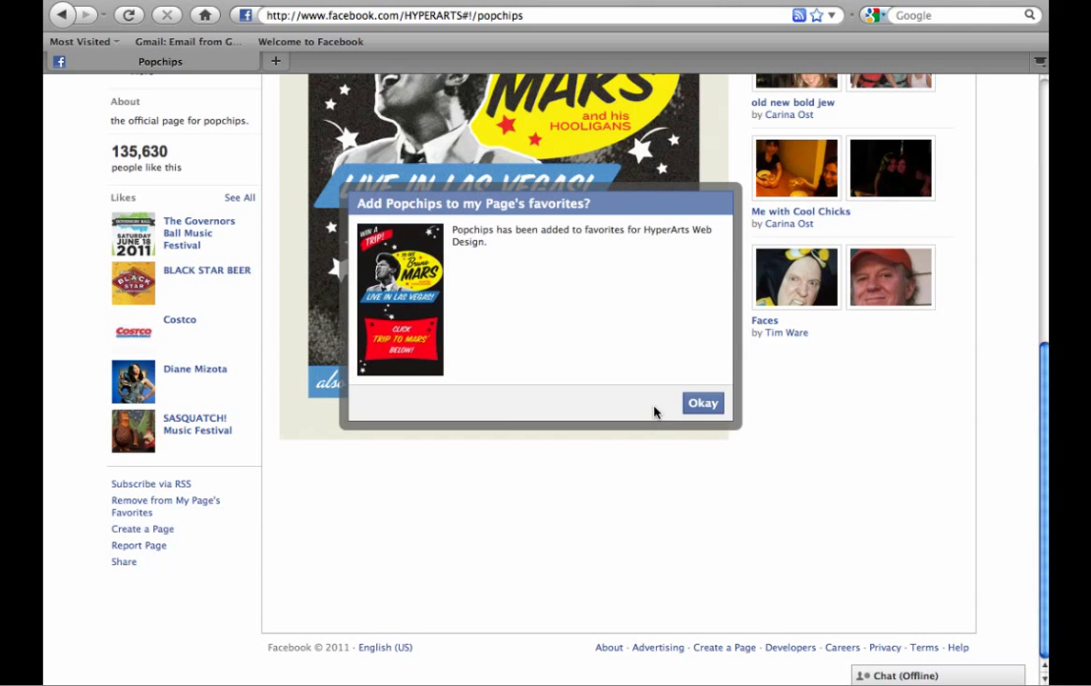
{"action": "left_click", "coordinate": [692, 404]}
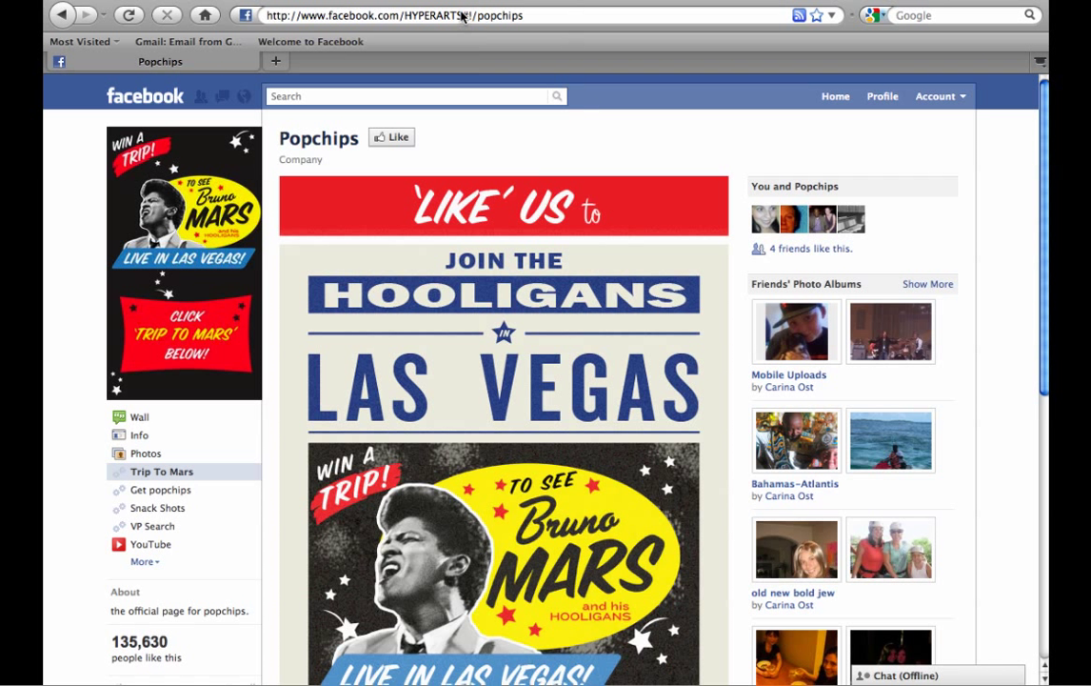
Remove '#!/popchips' from the address to load HyperArts, then return there via the News Feed
{"action": "left_click_drag", "start_coordinate": [462, 16], "coordinate": [555, 15]}
{"action": "key", "text": "BackSpace"}
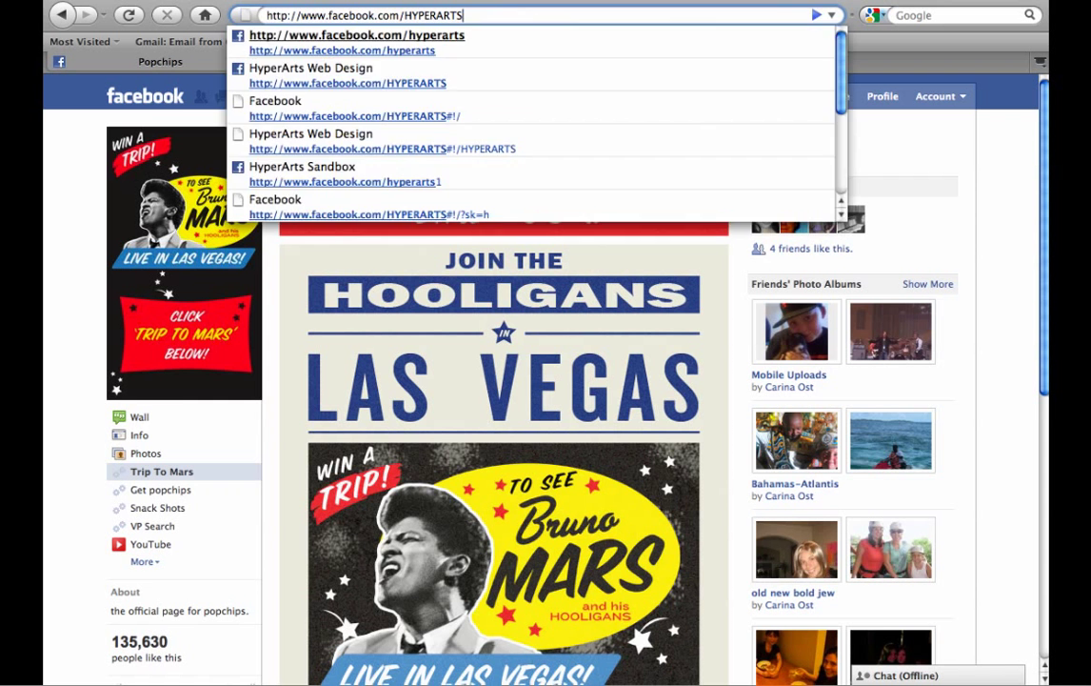
{"action": "key", "text": "Return"}
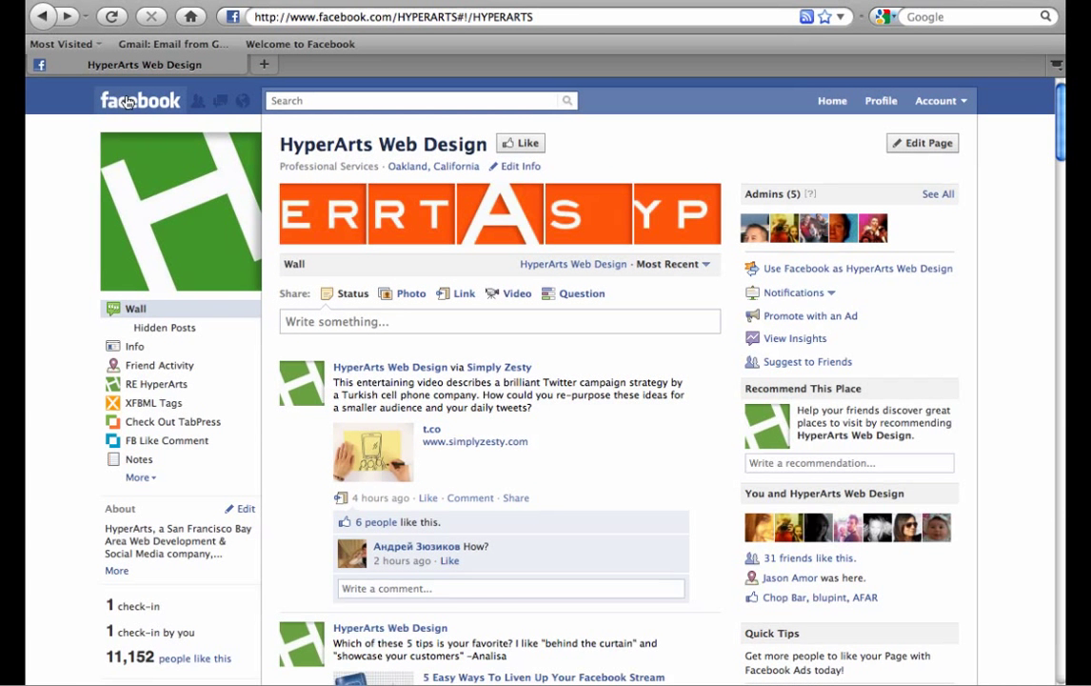
{"action": "left_click", "coordinate": [128, 102]}
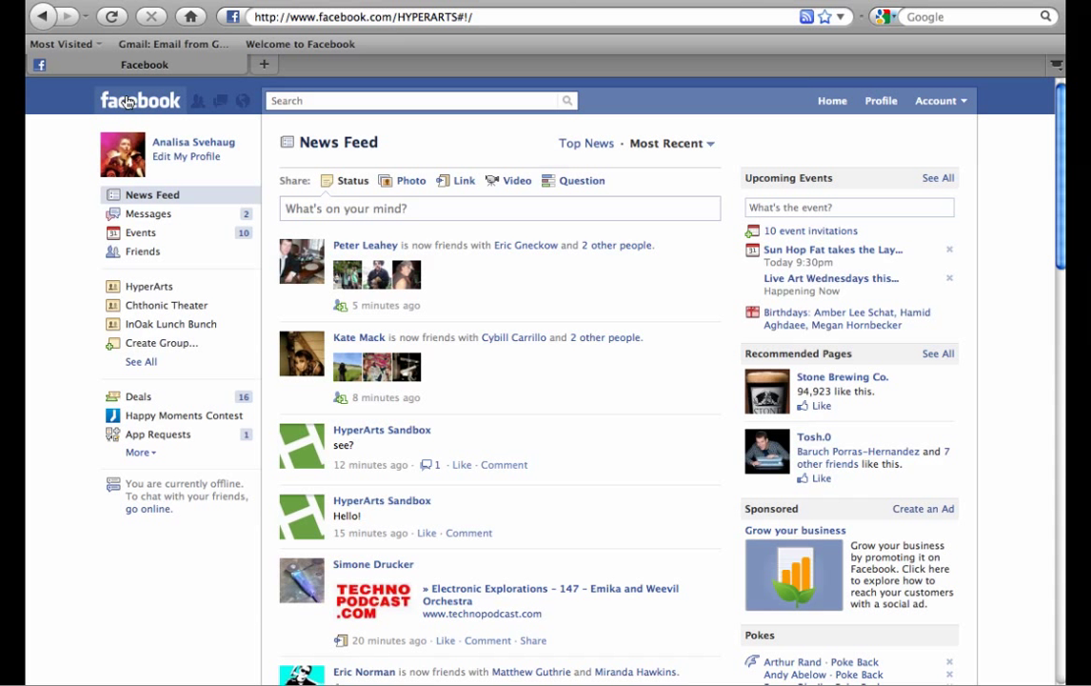
{"action": "left_click", "coordinate": [47, 19]}
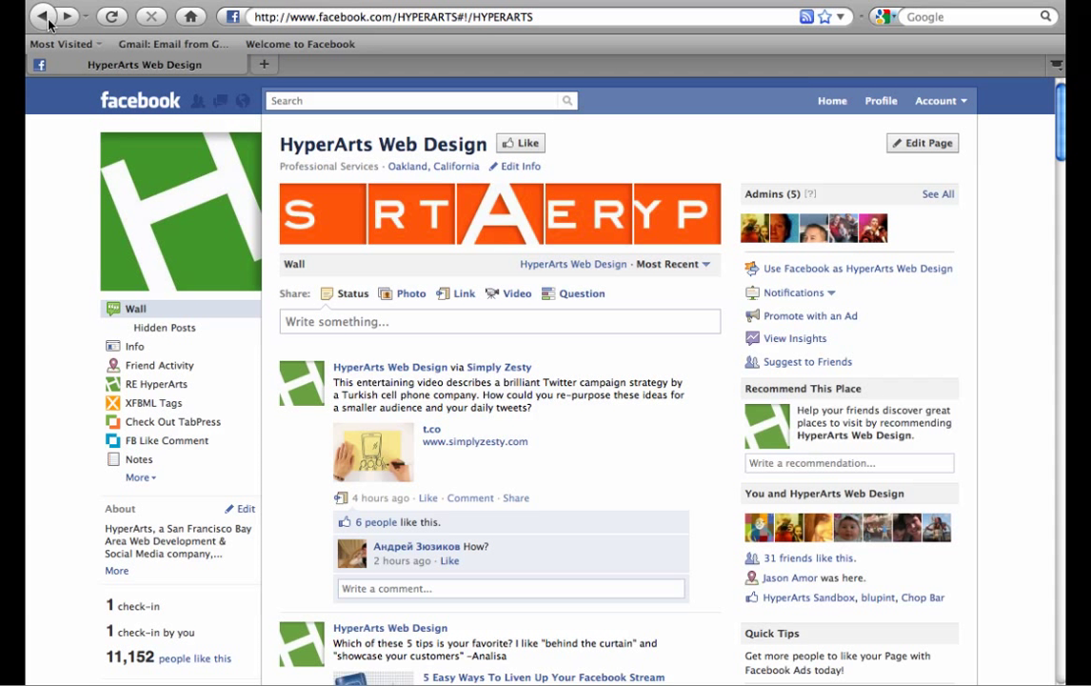
Use Facebook as HyperArts Web Design and scroll through the page's News Feed
{"action": "left_click", "coordinate": [907, 275]}
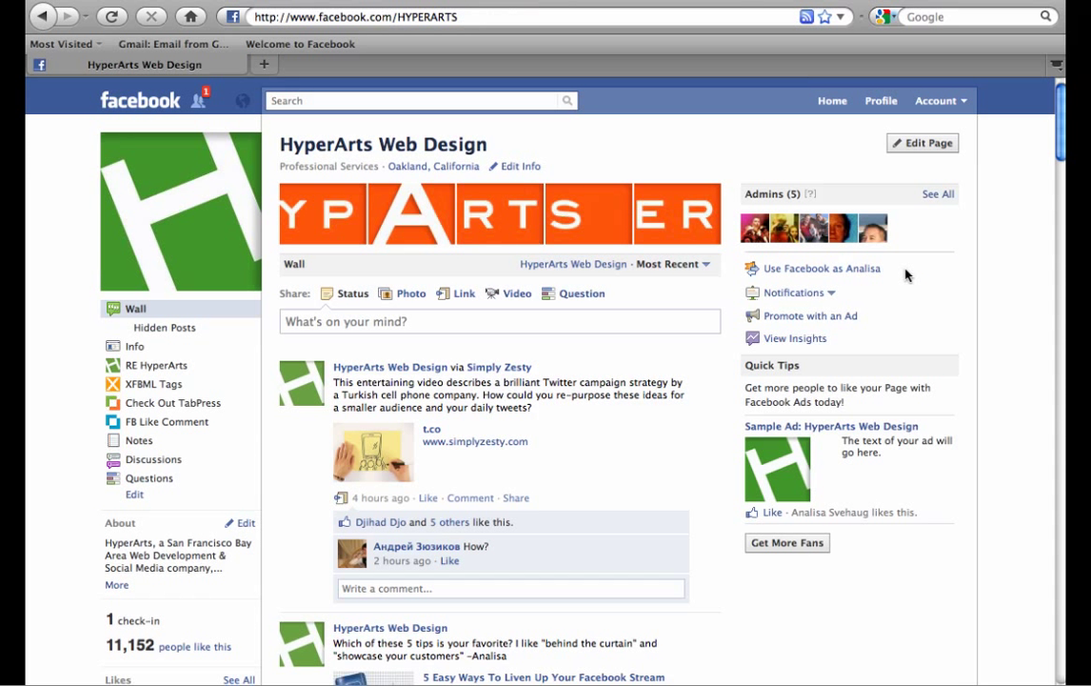
{"action": "left_click", "coordinate": [139, 105]}
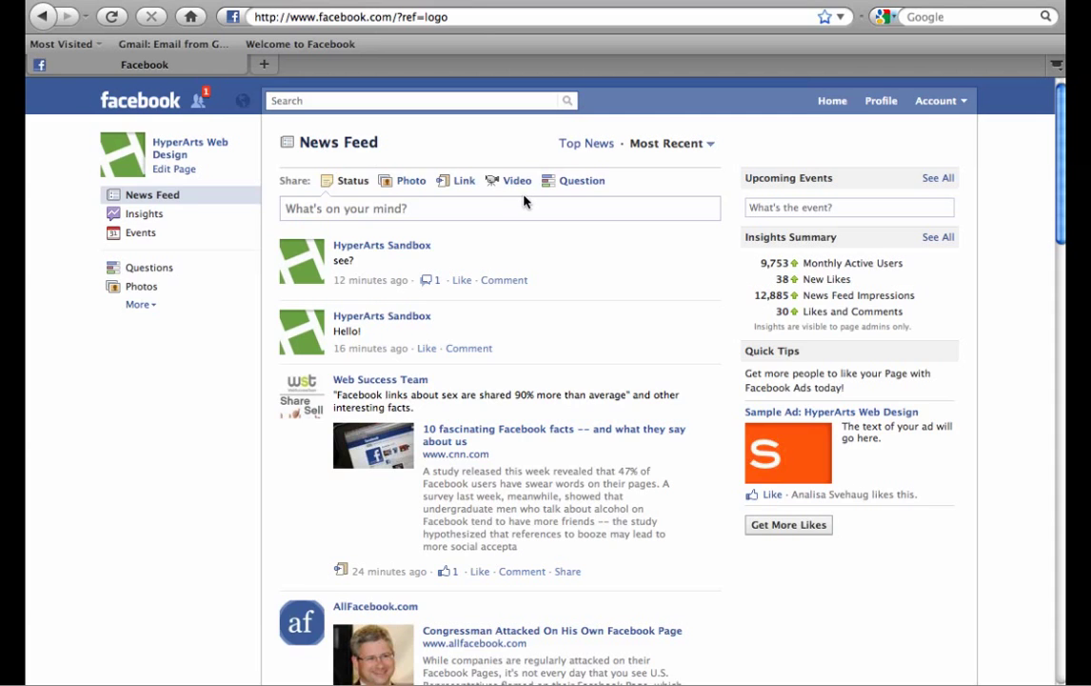
{"action": "scroll", "coordinate": [524, 200], "scroll_direction": "down", "scroll_amount": 3}
{"action": "scroll", "coordinate": [524, 200], "scroll_direction": "down", "scroll_amount": 5}
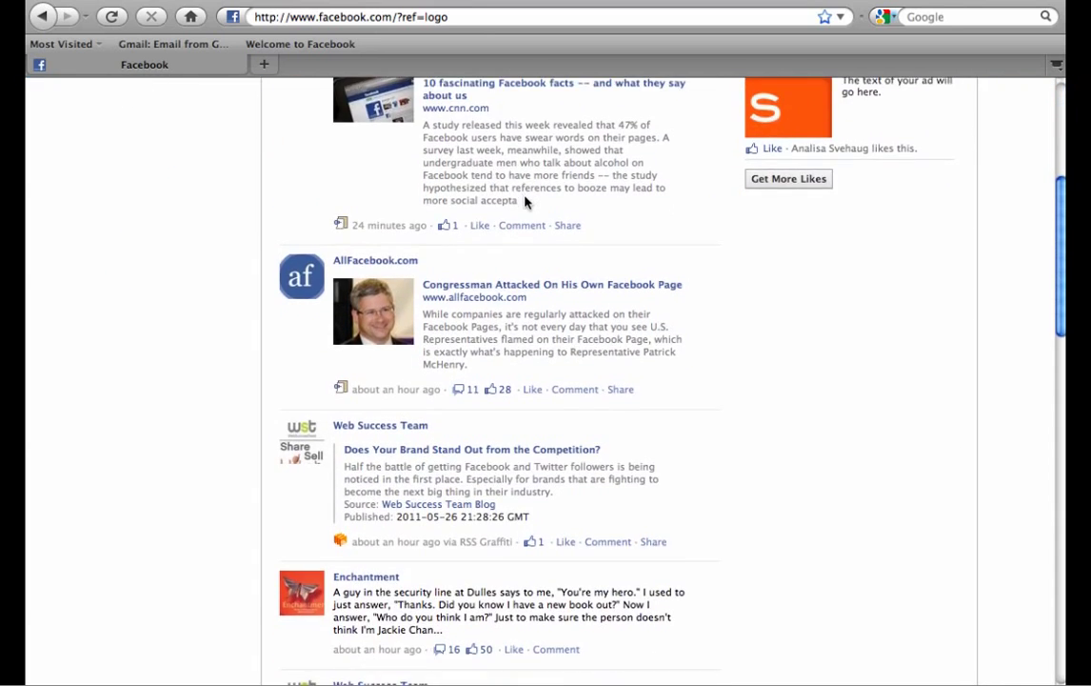
{"action": "scroll", "coordinate": [524, 200], "scroll_direction": "down", "scroll_amount": 6}
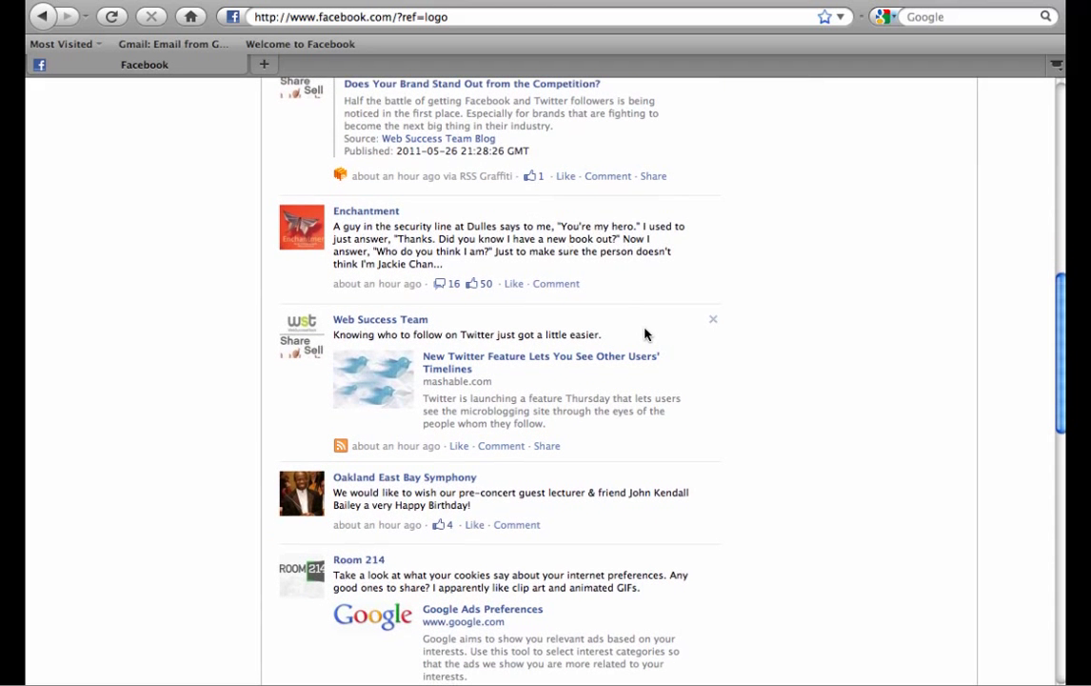
{"action": "left_click", "coordinate": [556, 284]}
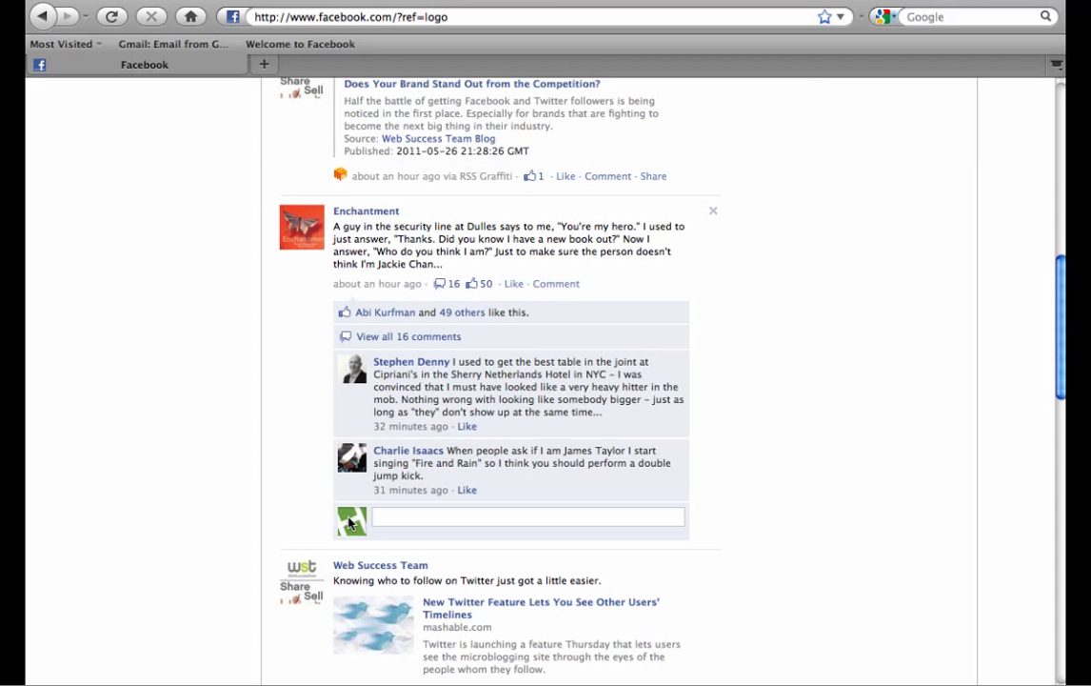
{"action": "scroll", "coordinate": [273, 483], "scroll_direction": "down", "scroll_amount": 5}
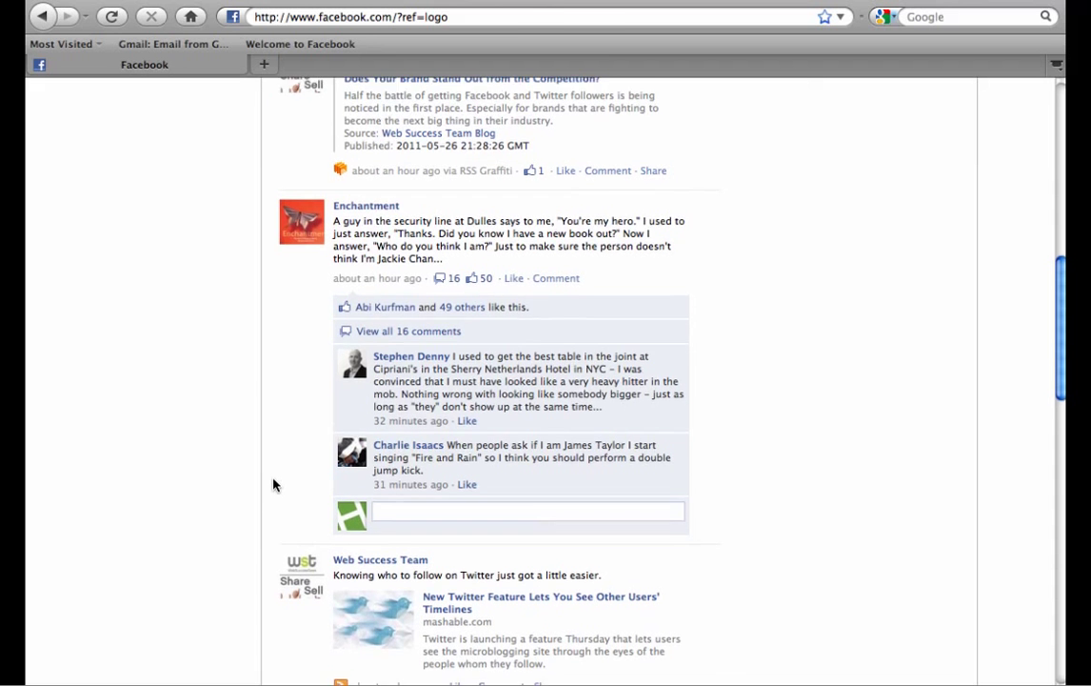
{"action": "scroll", "coordinate": [273, 483], "scroll_direction": "down", "scroll_amount": 1}
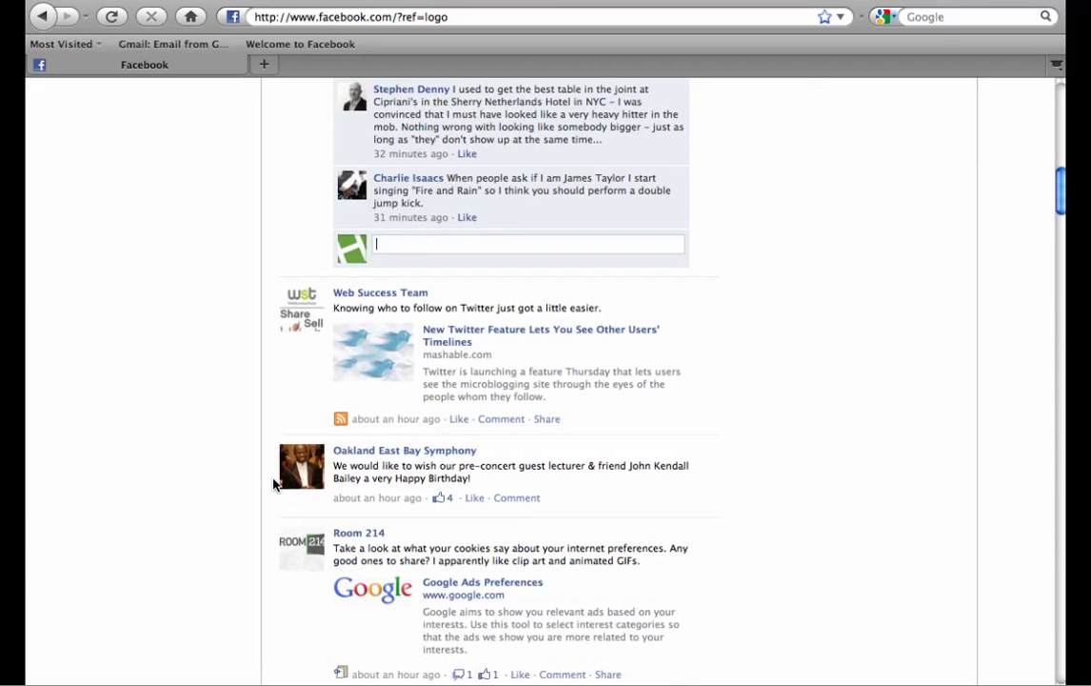
{"action": "scroll", "coordinate": [274, 483], "scroll_direction": "down", "scroll_amount": 4}
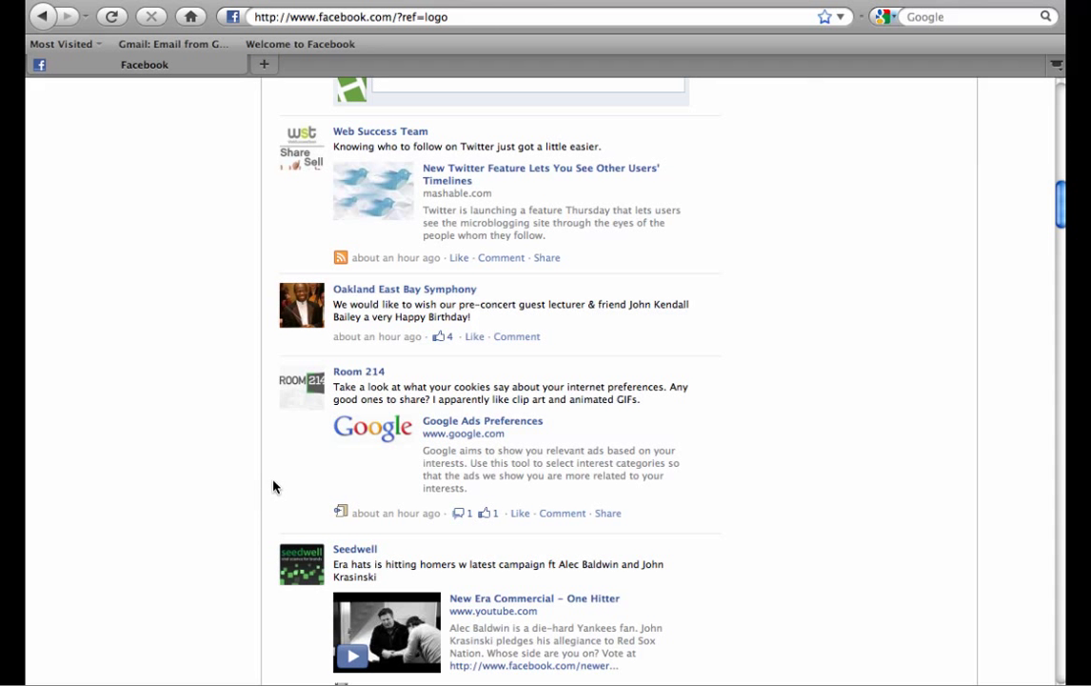
{"action": "left_click", "coordinate": [611, 520]}
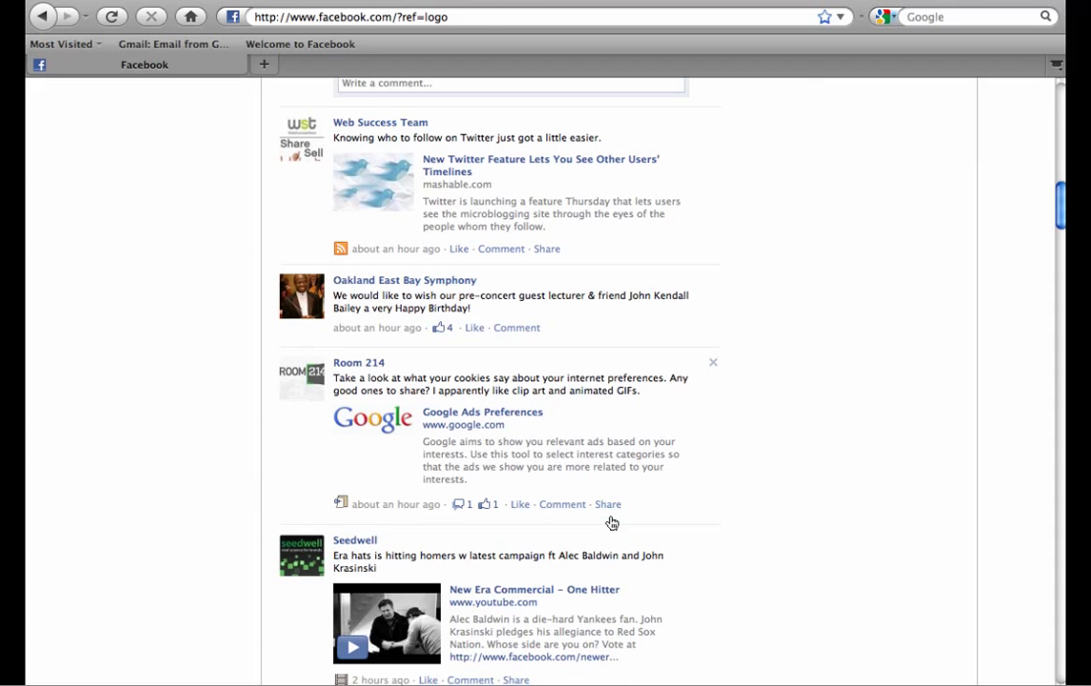
{"action": "left_click", "coordinate": [609, 506]}
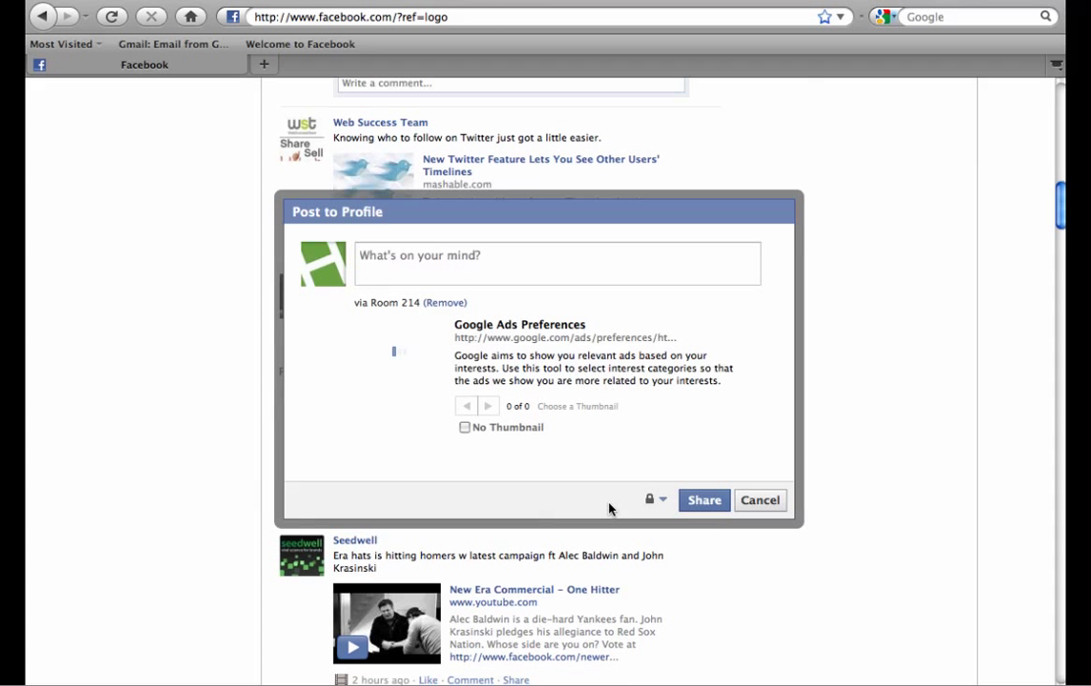
{"action": "left_click", "coordinate": [570, 256]}
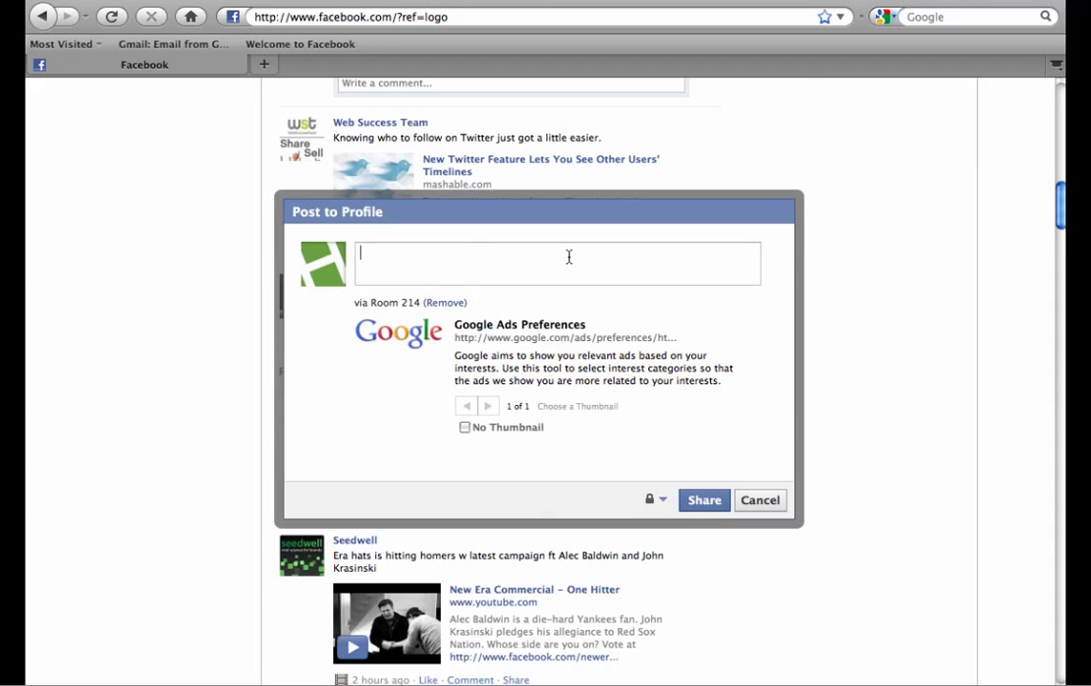
{"action": "left_click", "coordinate": [772, 506]}
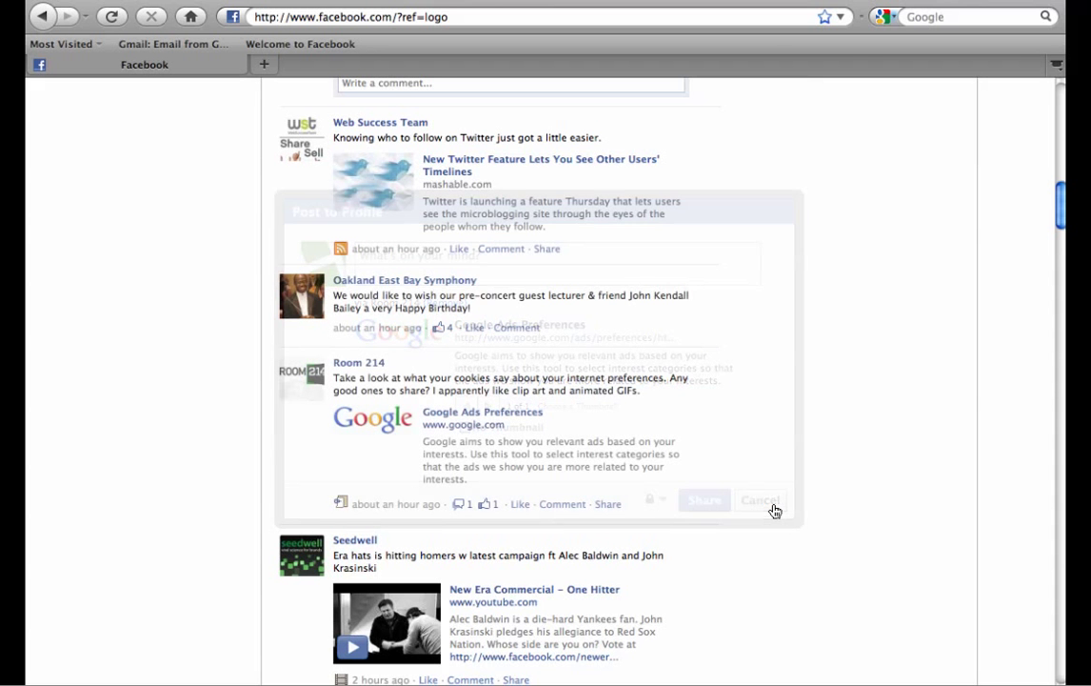
{"action": "scroll", "coordinate": [757, 481], "scroll_direction": "up", "scroll_amount": 3}
{"action": "scroll", "coordinate": [744, 459], "scroll_direction": "up", "scroll_amount": 3}
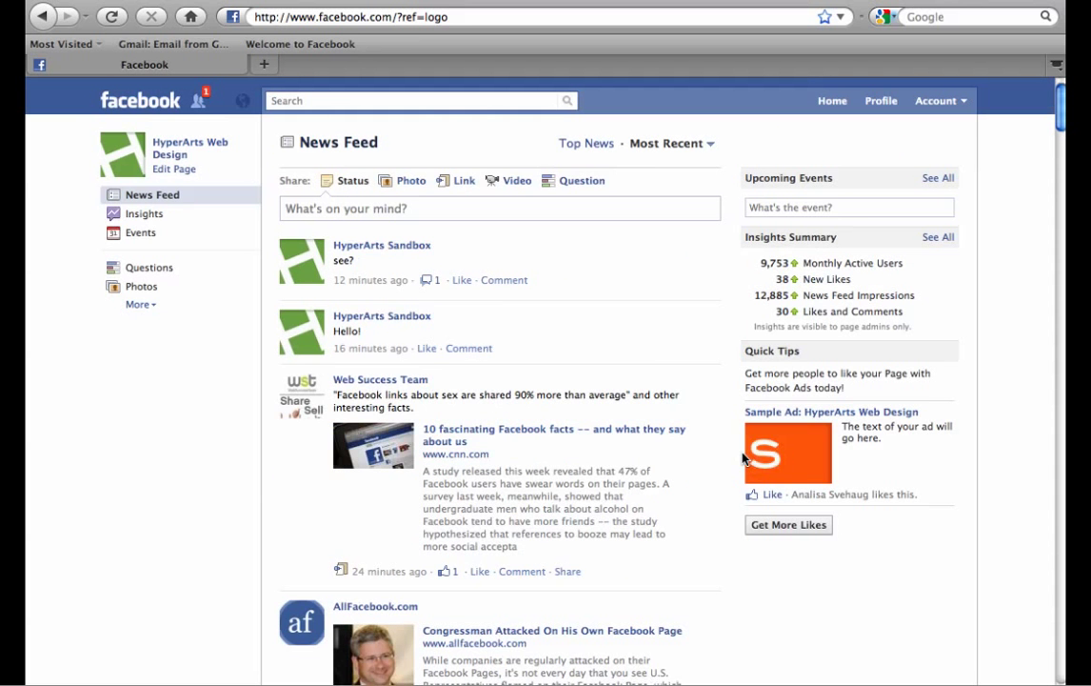
Open the HyperArts Web Design page wall from Profile in the top bar
{"action": "left_click", "coordinate": [885, 100]}
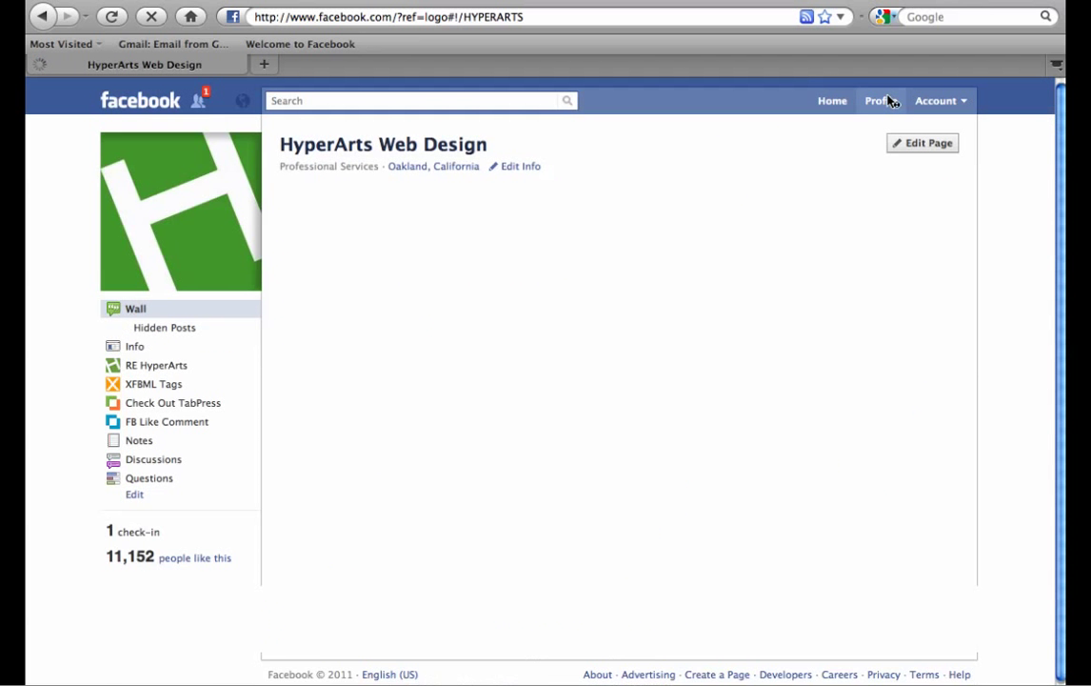